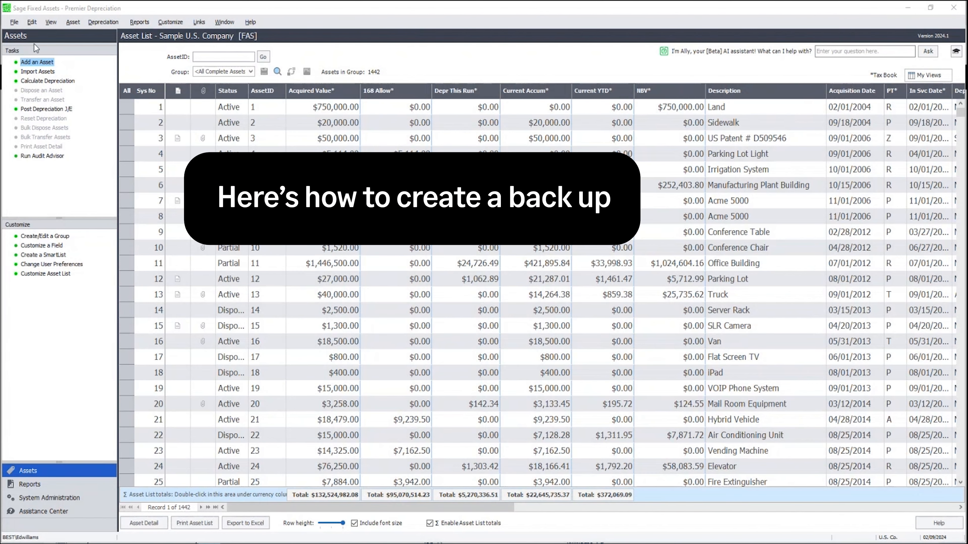
# Start a company backup, agreeing to close the current company first
pyautogui.click(14, 21)
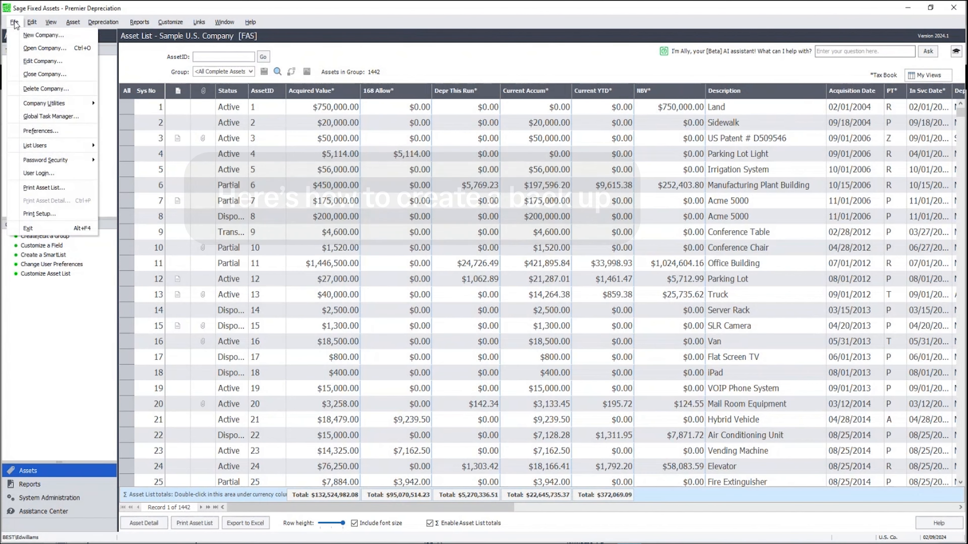
pyautogui.moveTo(44, 101)
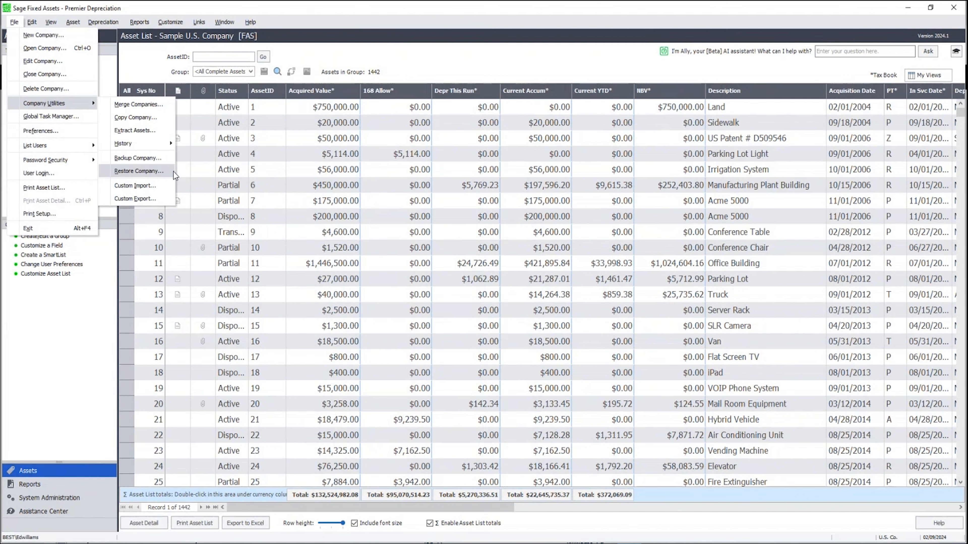
pyautogui.click(149, 158)
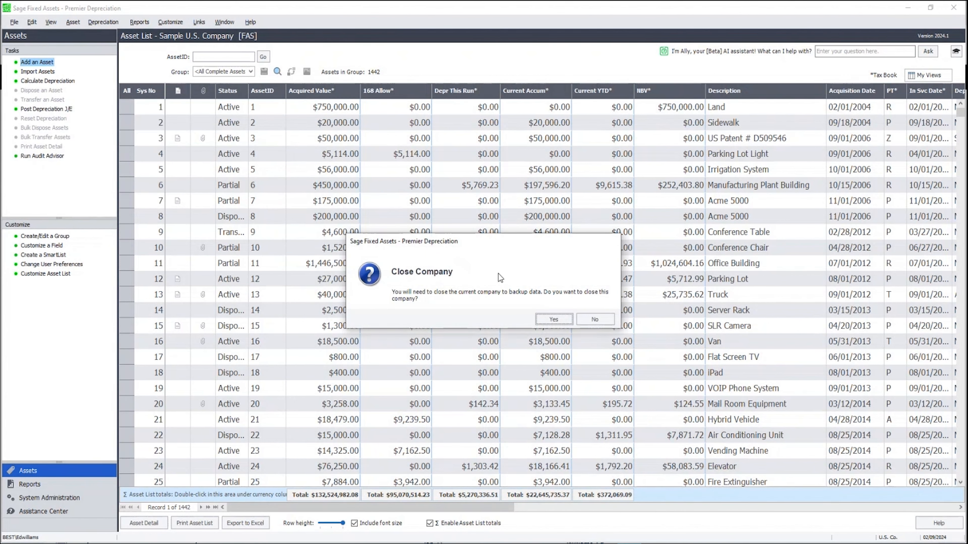
pyautogui.click(553, 319)
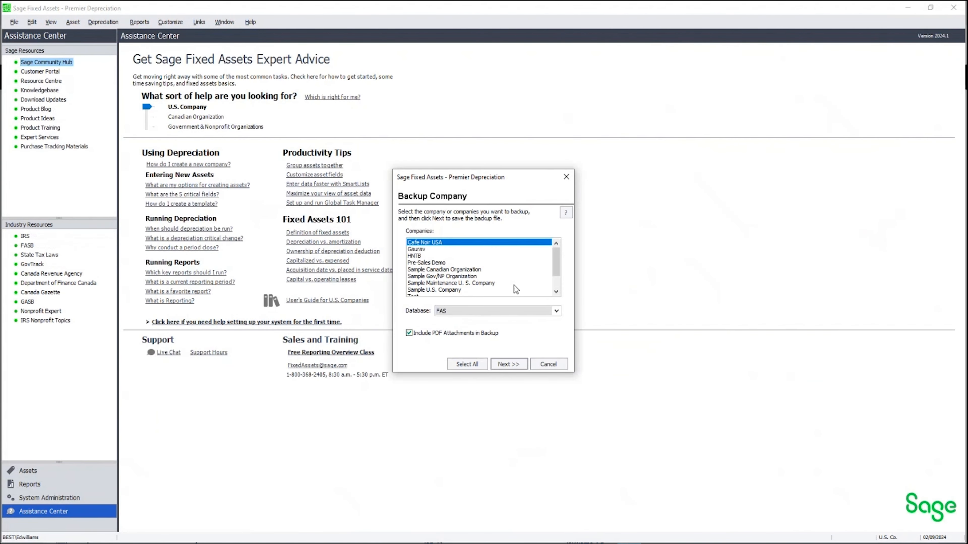
# Select only Sample U.S. Company for the backup and continue to the save step
pyautogui.scroll(-1, 556, 263)
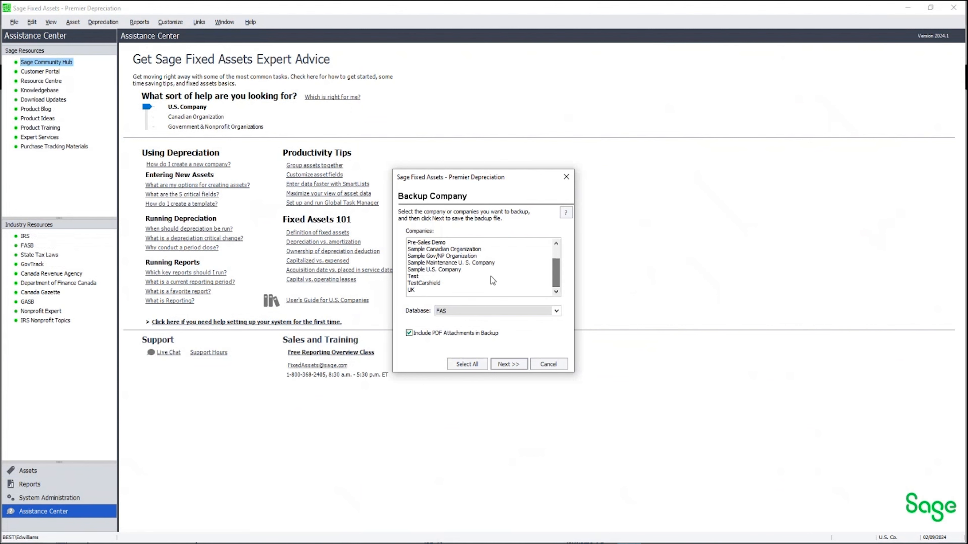
pyautogui.click(446, 268)
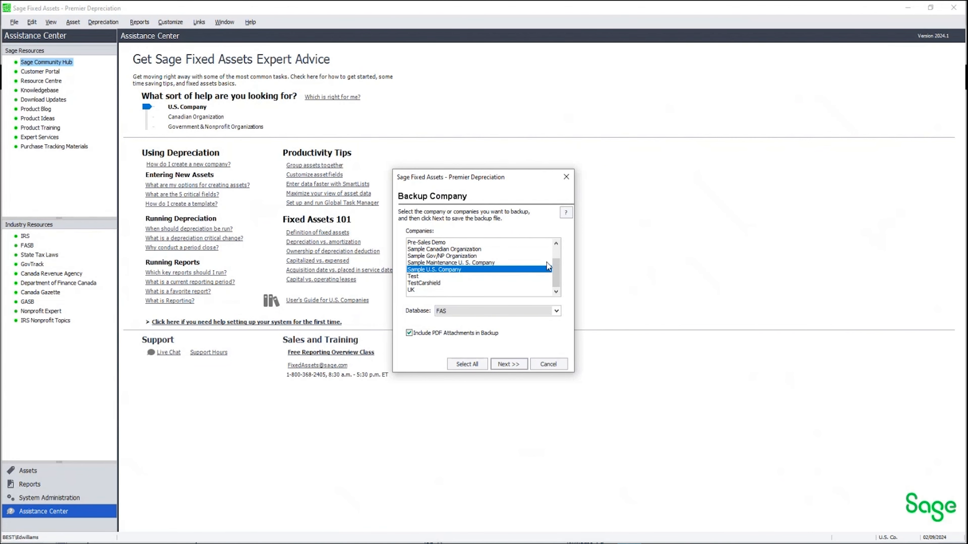
pyautogui.moveTo(553, 273); pyautogui.dragTo(548, 255)
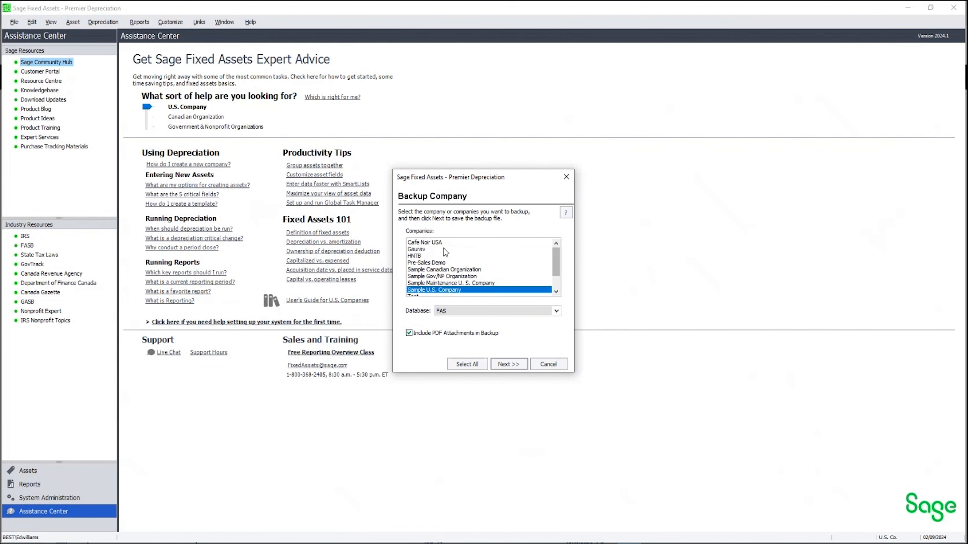
pyautogui.click(468, 364)
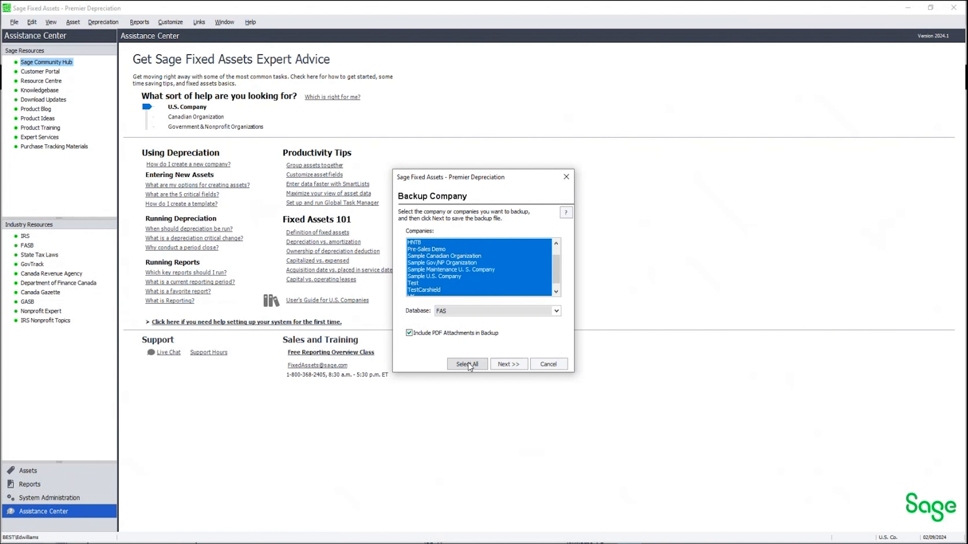
pyautogui.click(451, 277)
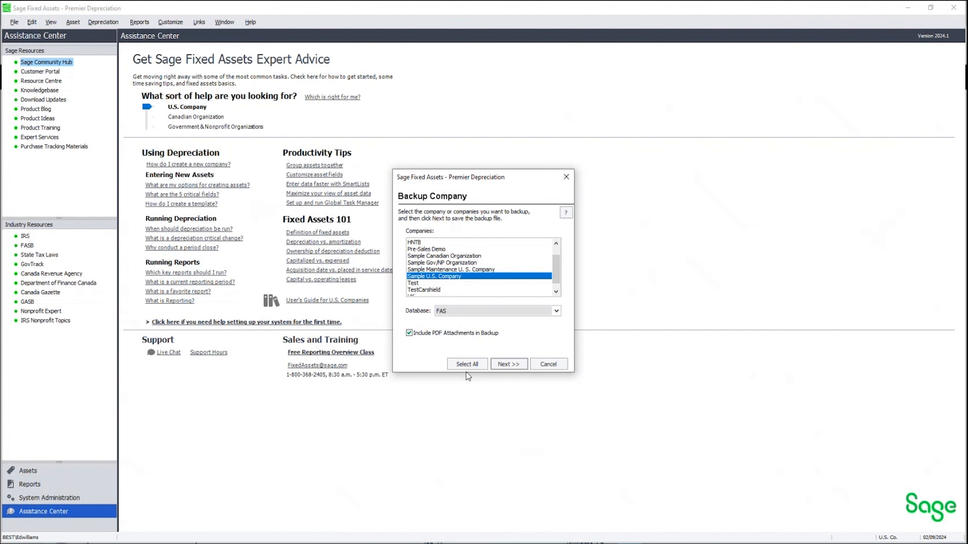
pyautogui.click(505, 364)
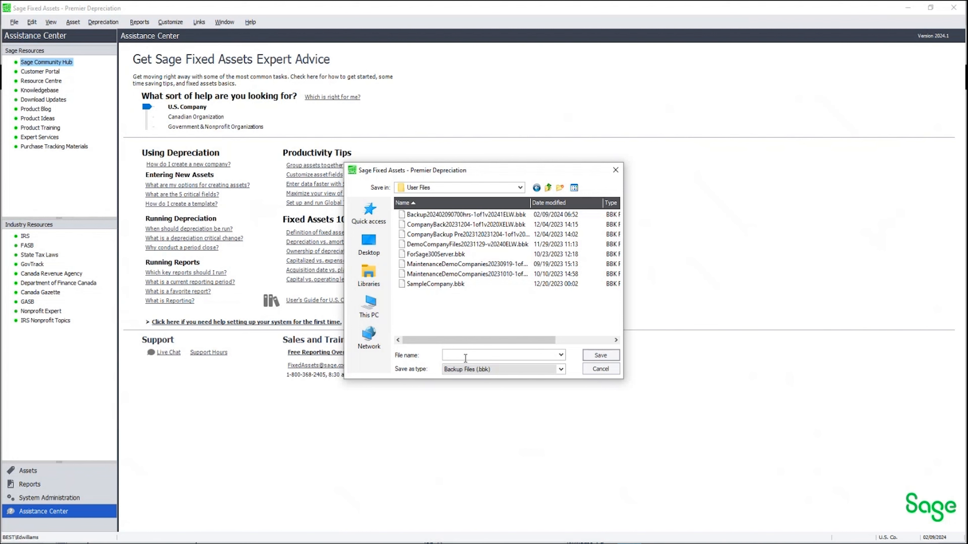
pyautogui.write('BackupPre')
pyautogui.write('Bonus')
pyautogui.write('C')
pyautogui.write('hanb')
pyautogui.write('ge')
pyautogui.write('202')
pyautogui.write('402')
pyautogui.write('09')
pyautogui.write('06')
pyautogui.write('59')
pyautogui.write('-v202')
pyautogui.write('41')
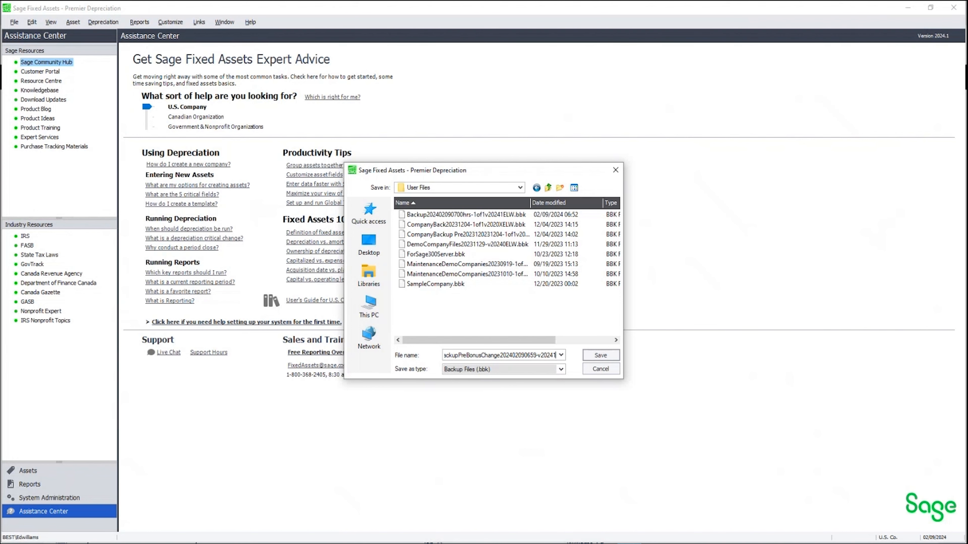
pyautogui.write('1of1')
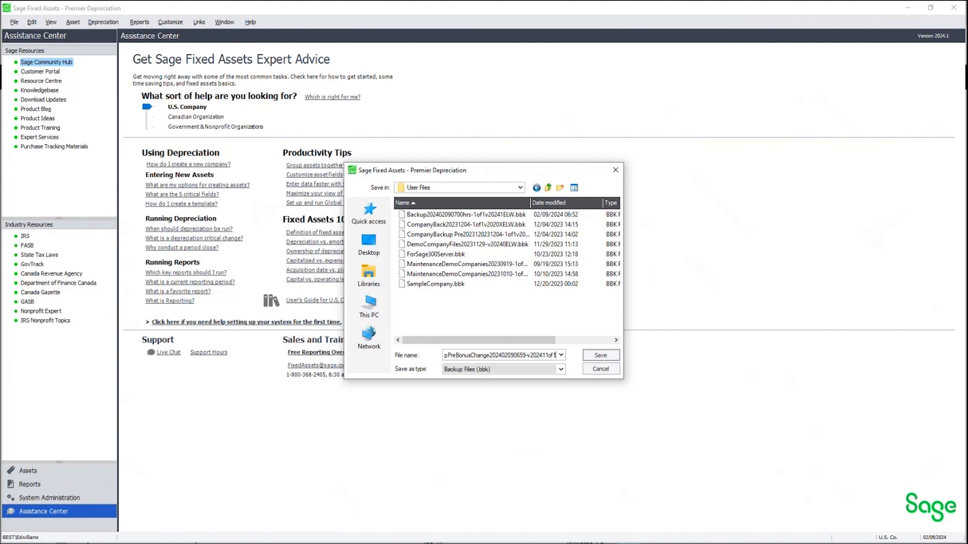
pyautogui.write('ELW')
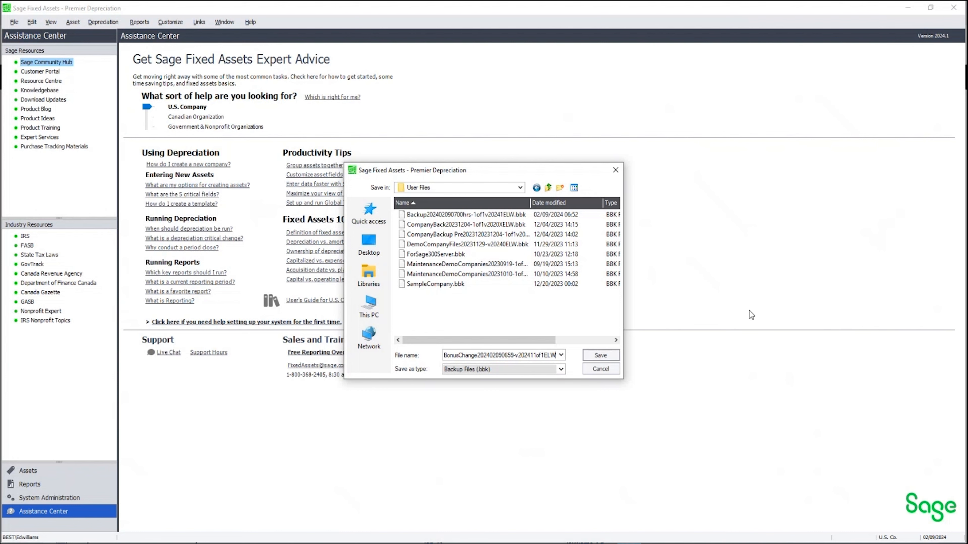
pyautogui.click(599, 356)
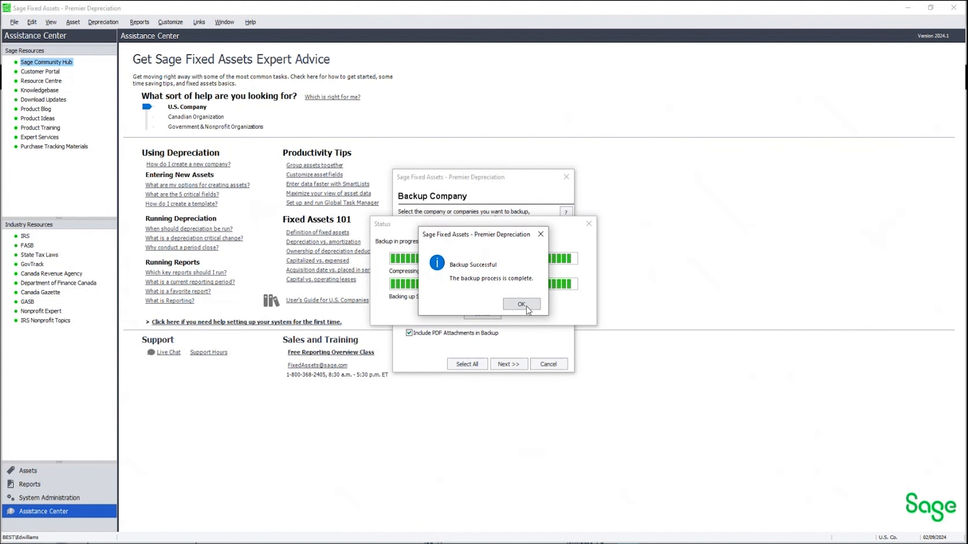
pyautogui.click(523, 303)
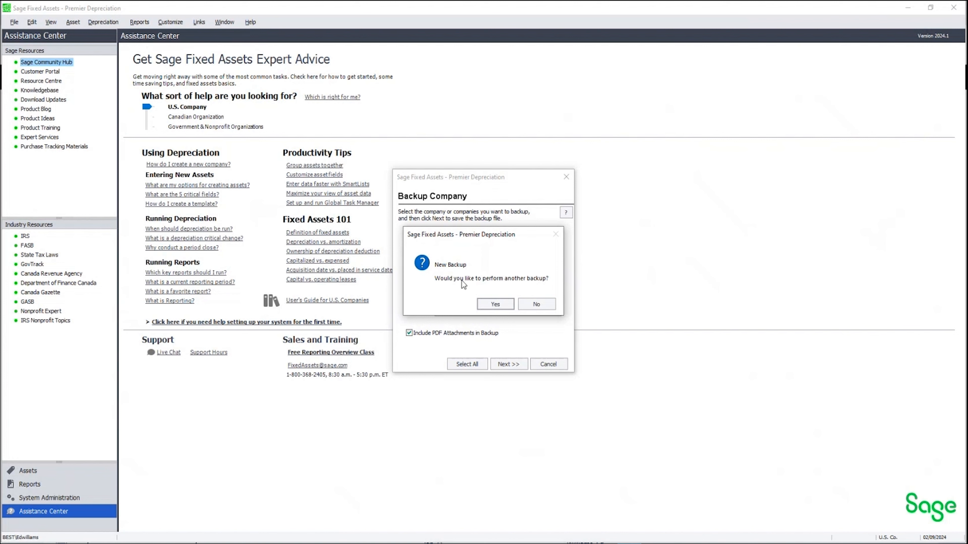
pyautogui.click(537, 304)
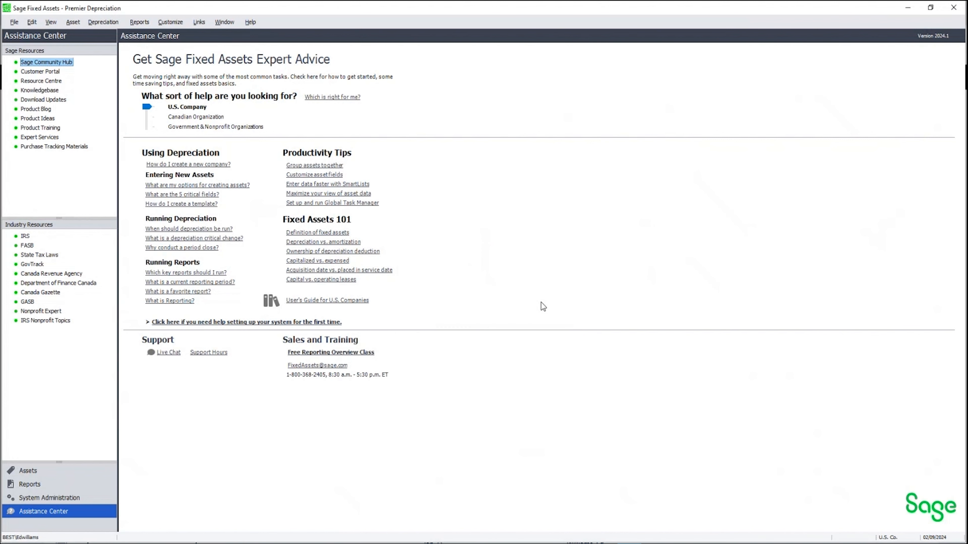
# Reopen the Sample U.S. Company
pyautogui.click(15, 23)
pyautogui.click(43, 49)
pyautogui.click(457, 272)
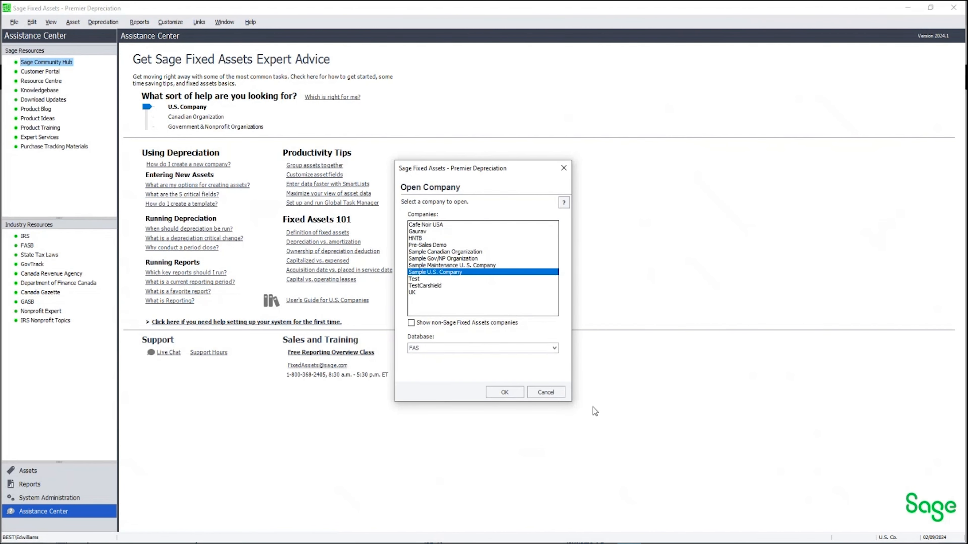
pyautogui.click(505, 393)
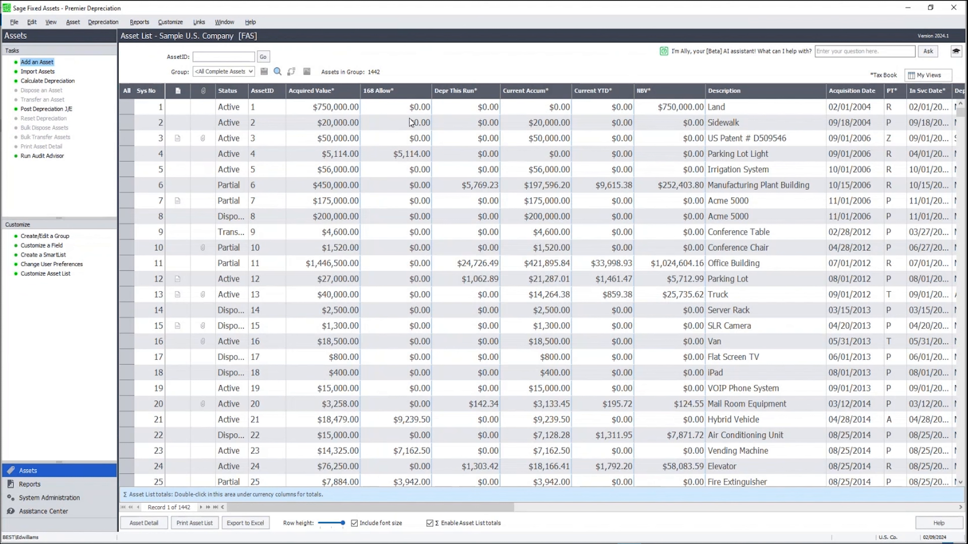
# Show asset list totals for the 168 Allow, Depr This Run, Current Accum and Current YTD columns
pyautogui.doubleClick(404, 492)
pyautogui.doubleClick(454, 491)
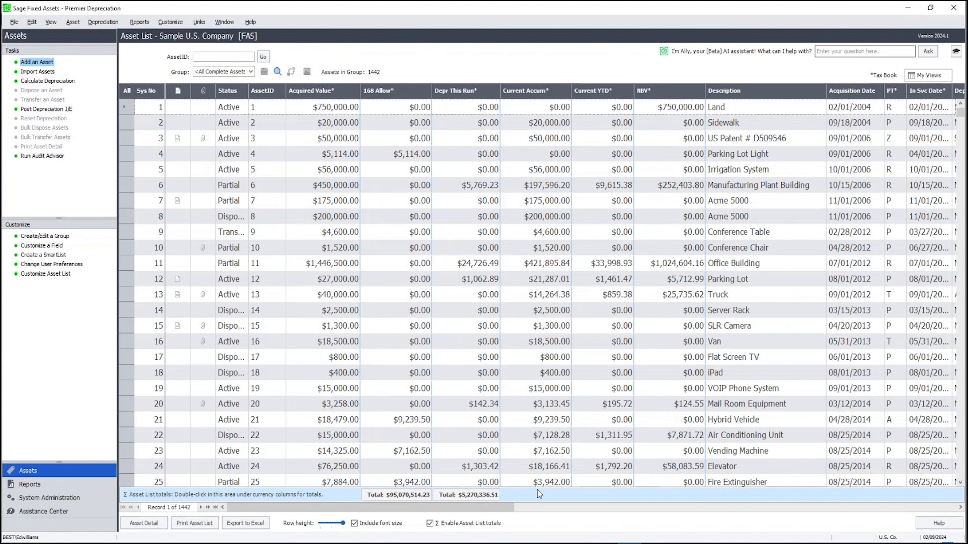
pyautogui.doubleClick(543, 492)
pyautogui.doubleClick(606, 492)
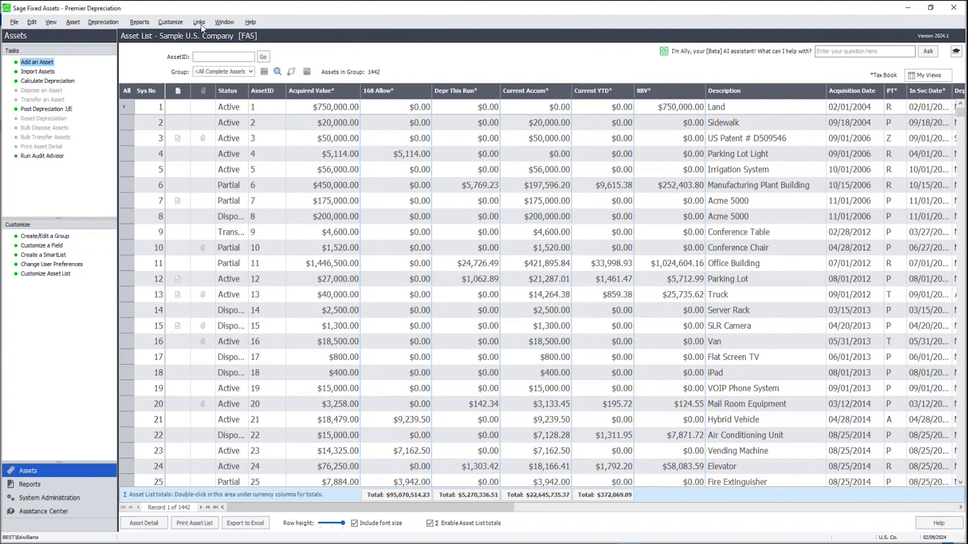
# Open the Group Manager and add a new group named _Bonus2023Additions
pyautogui.click(175, 23)
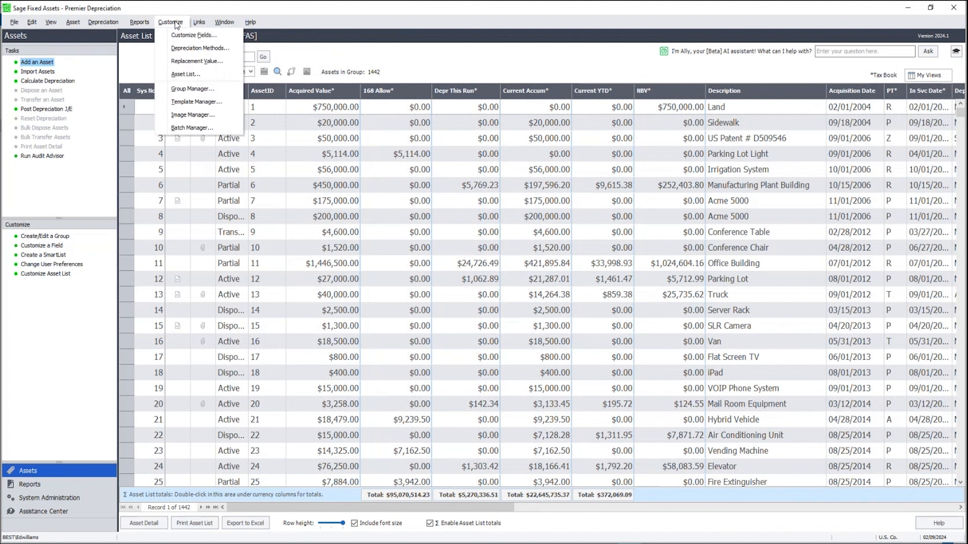
pyautogui.click(194, 90)
pyautogui.click(427, 301)
pyautogui.click(599, 342)
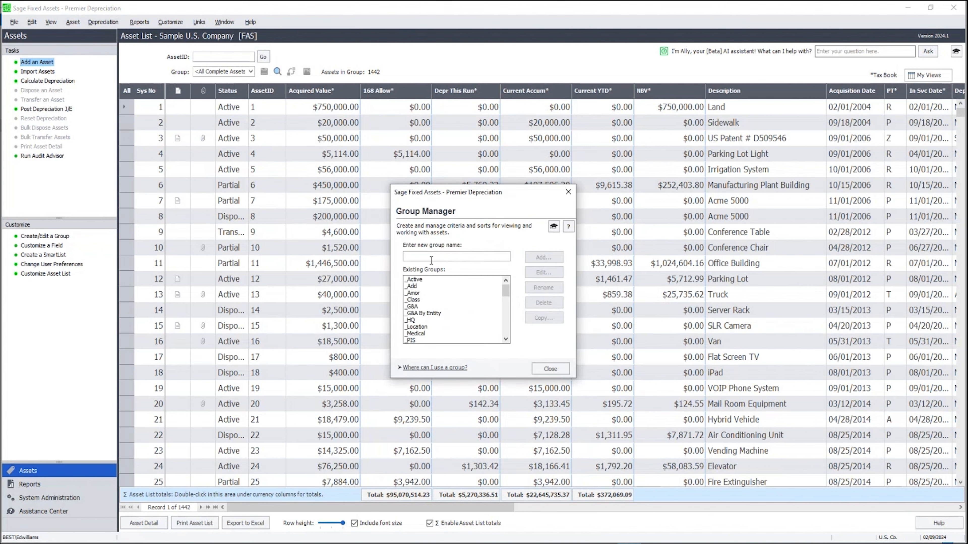
pyautogui.click(430, 258)
pyautogui.write('_Bonus2023Additions')
pyautogui.click(545, 258)
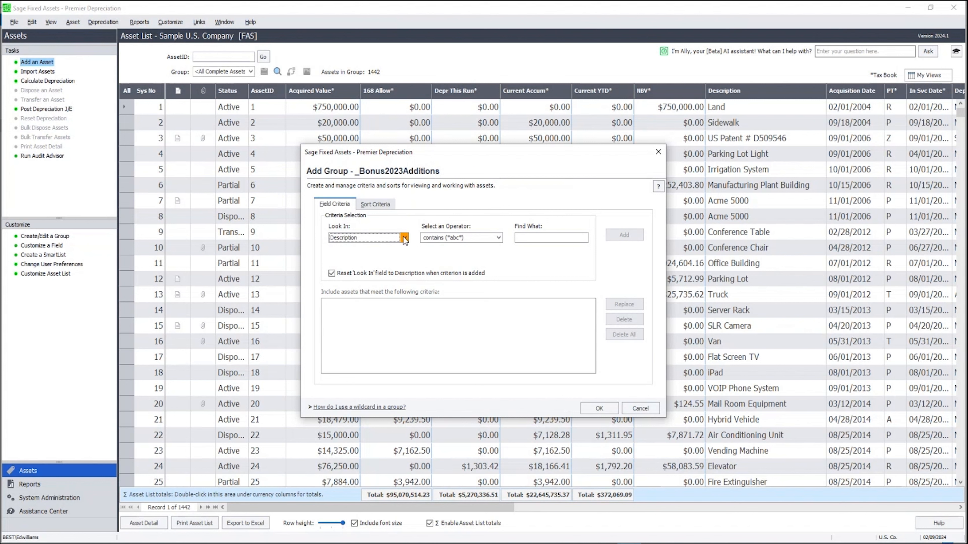
# Add a group criterion where Activity Code is currently A
pyautogui.click(404, 238)
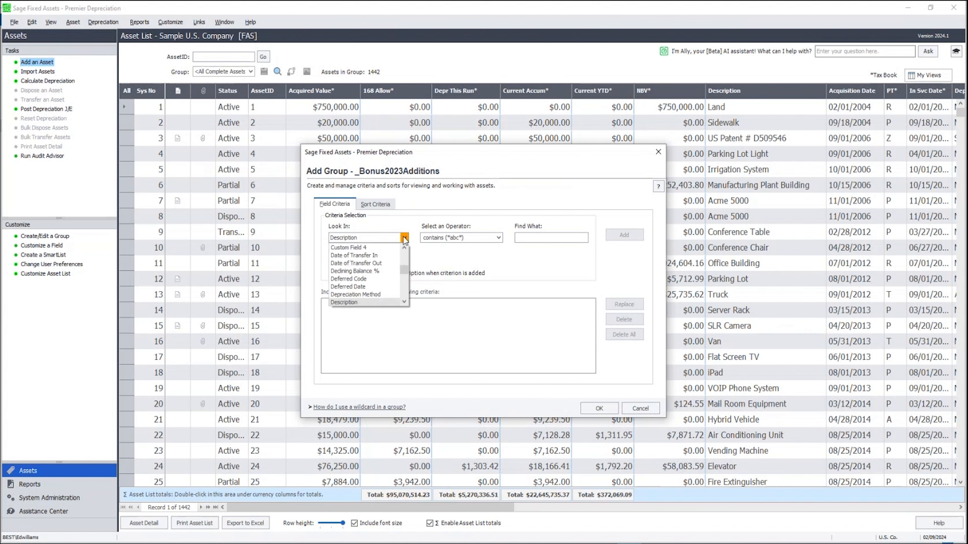
pyautogui.moveTo(403, 269); pyautogui.dragTo(401, 256)
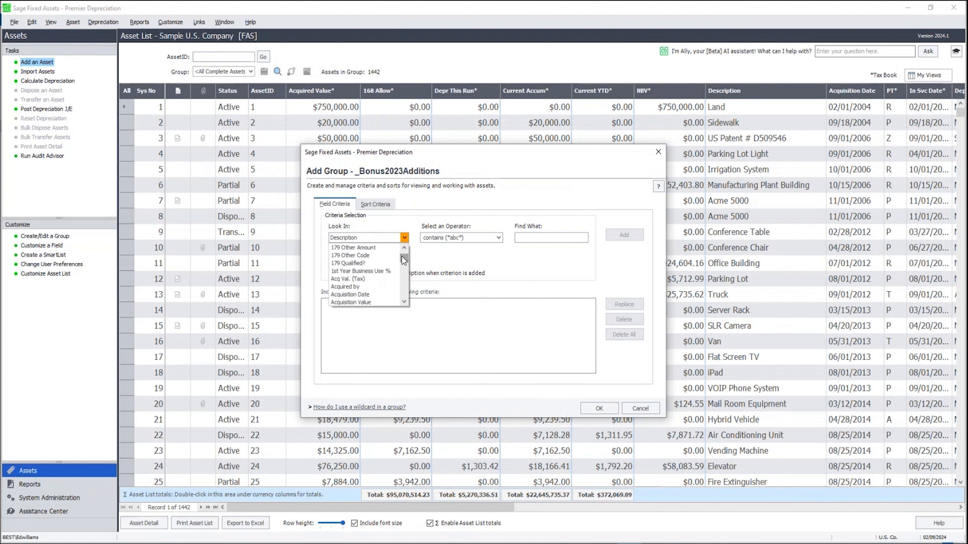
pyautogui.click(404, 301)
pyautogui.click(404, 300)
pyautogui.click(366, 301)
pyautogui.doubleClick(536, 236)
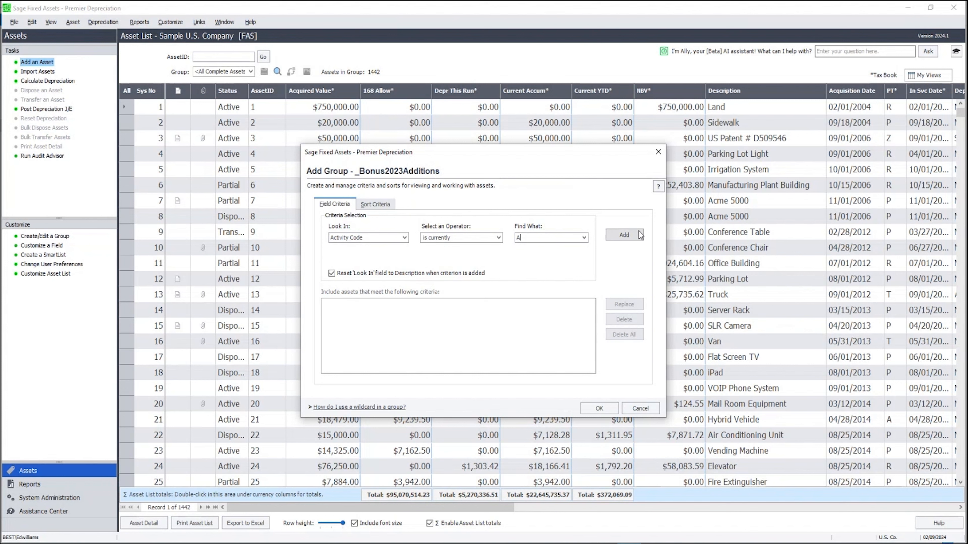
pyautogui.click(629, 234)
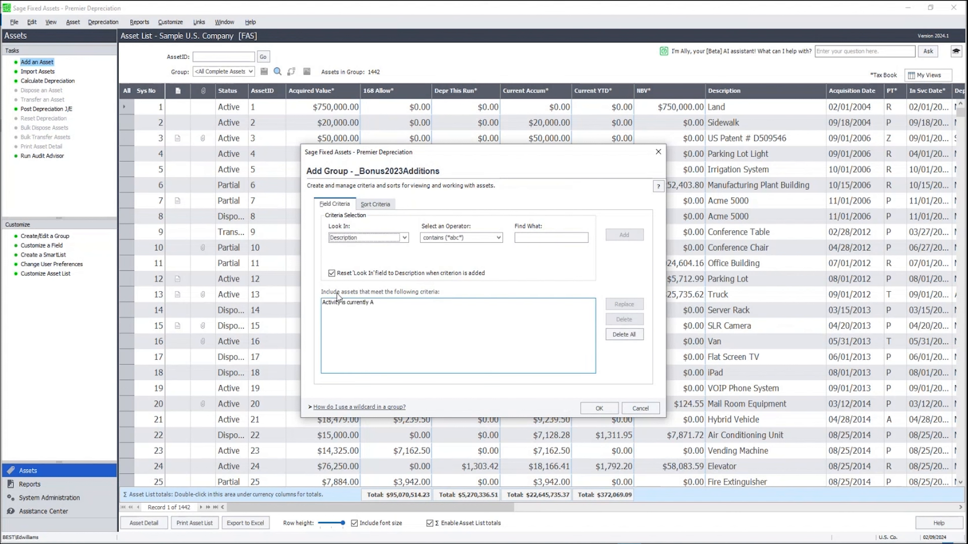
# Add a criterion where the Tax book 168 Allowance % equals 80
pyautogui.click(406, 236)
pyautogui.moveTo(401, 266); pyautogui.dragTo(401, 245)
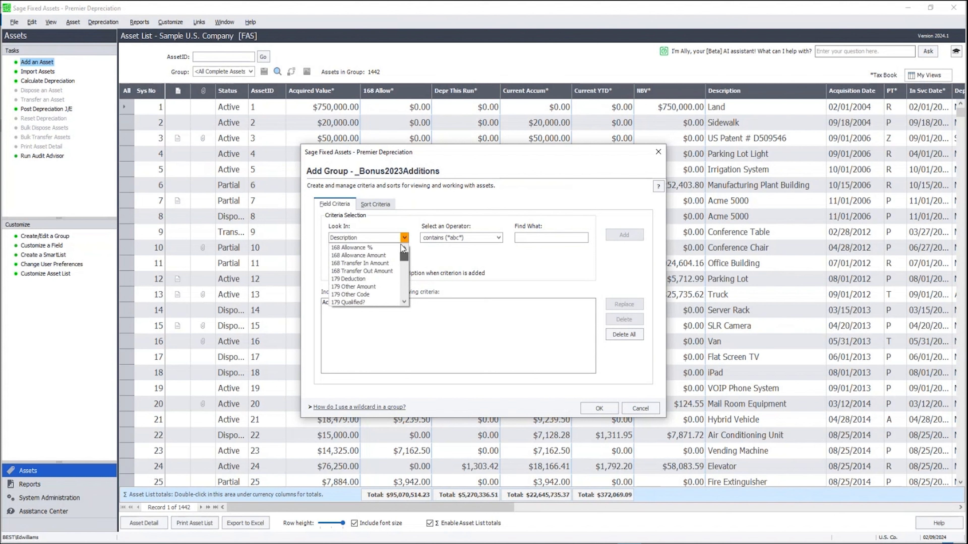
pyautogui.click(361, 248)
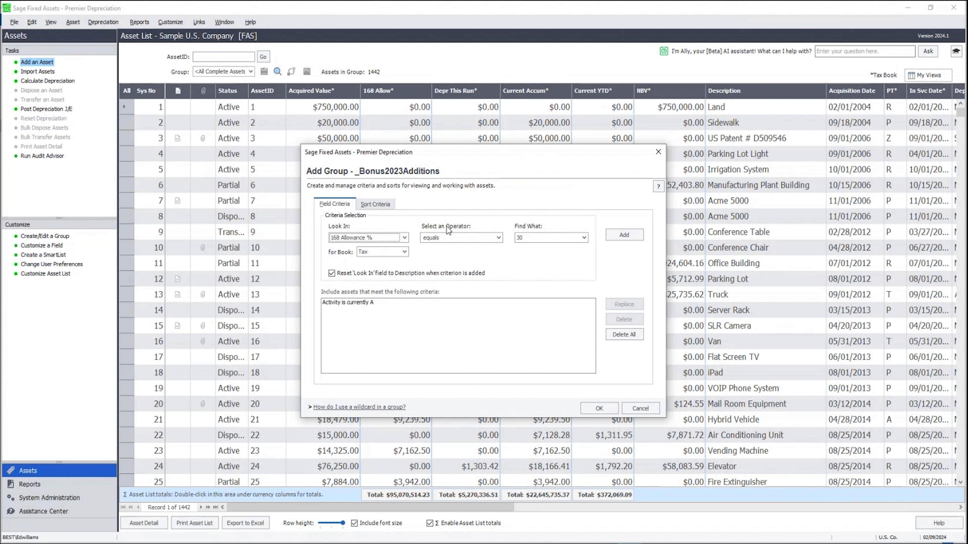
pyautogui.click(584, 239)
pyautogui.click(531, 275)
pyautogui.click(629, 236)
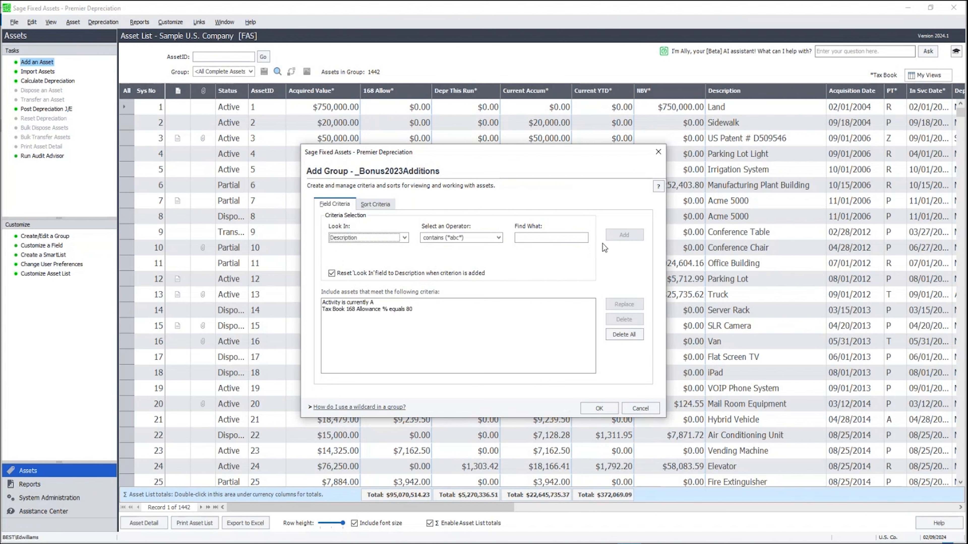
# Add another criterion where the Tax book 168 Allowance % equals 100
pyautogui.click(404, 237)
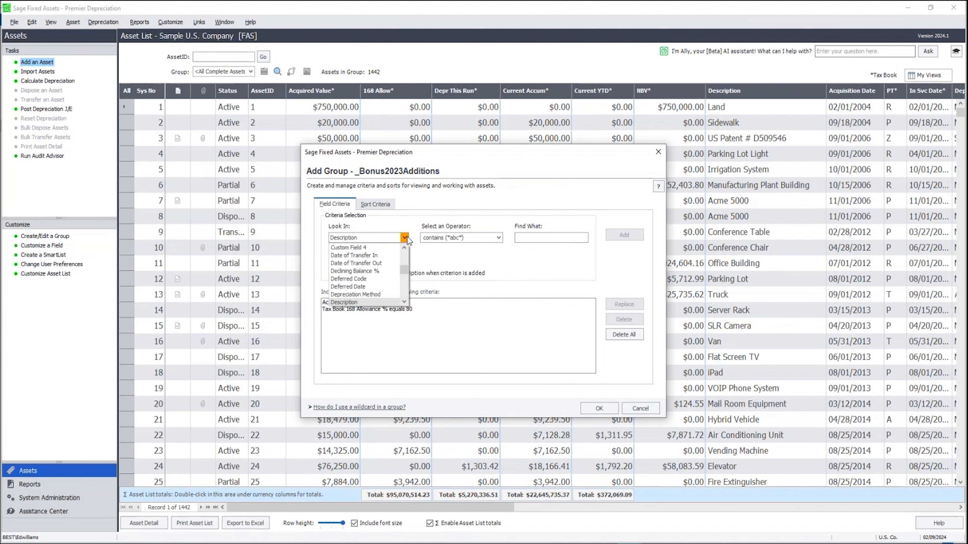
pyautogui.moveTo(405, 270); pyautogui.dragTo(399, 245)
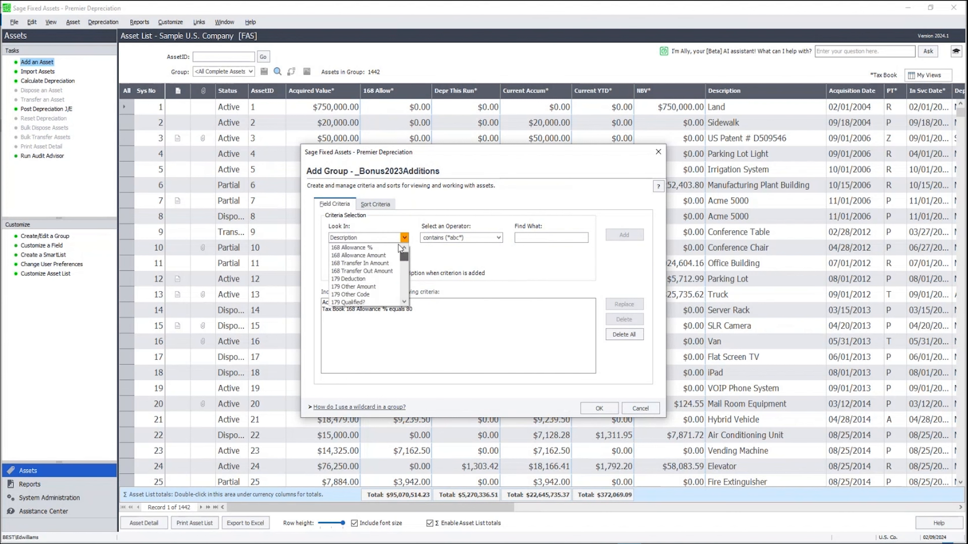
pyautogui.click(381, 248)
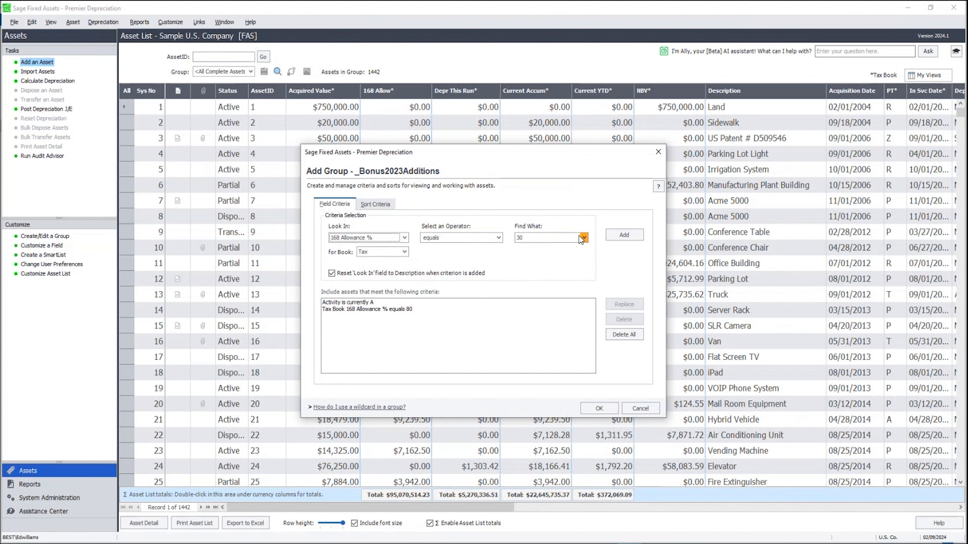
pyautogui.click(586, 236)
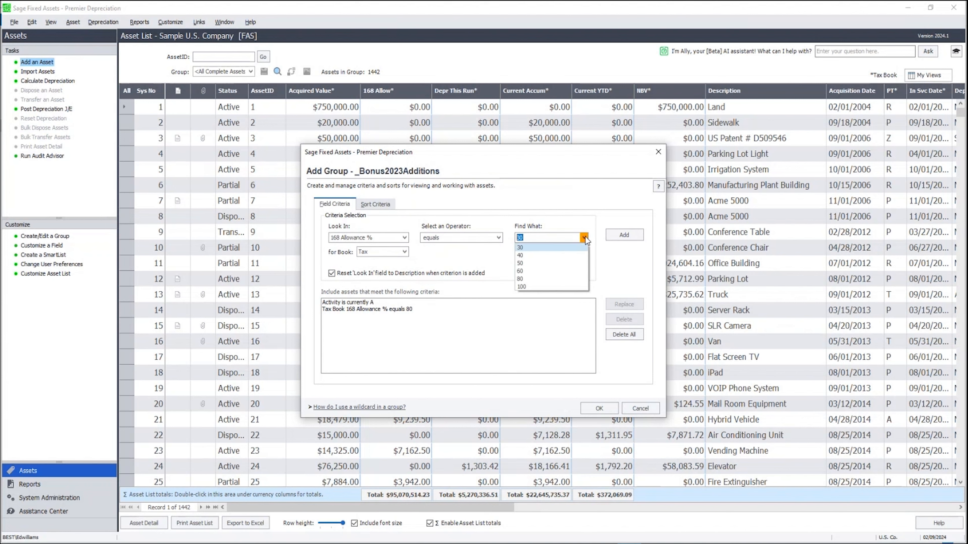
pyautogui.click(525, 286)
pyautogui.click(622, 234)
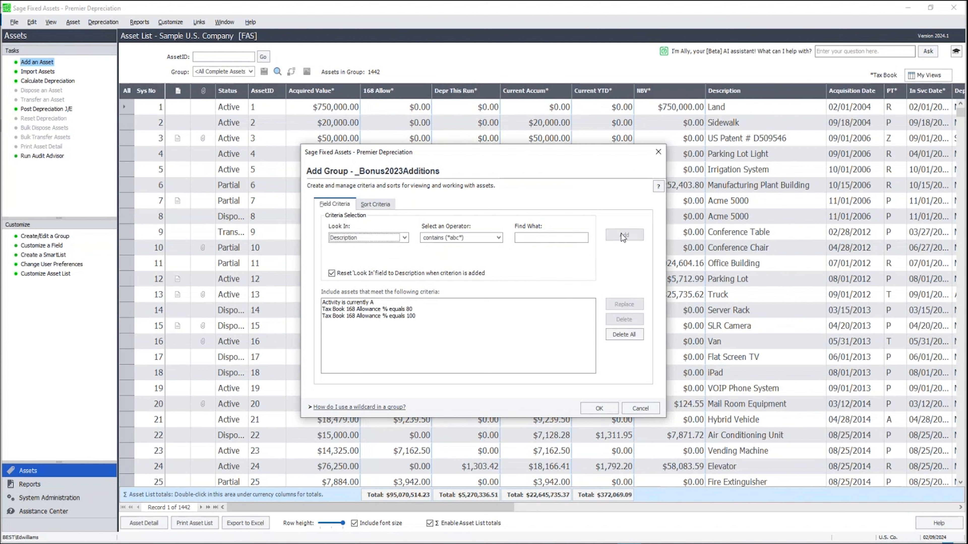
# Add a criterion where the Tax book Placed-in-Service Date is between 01/01/2023 and 12/31/2023
pyautogui.click(400, 237)
pyautogui.moveTo(403, 271); pyautogui.dragTo(401, 278)
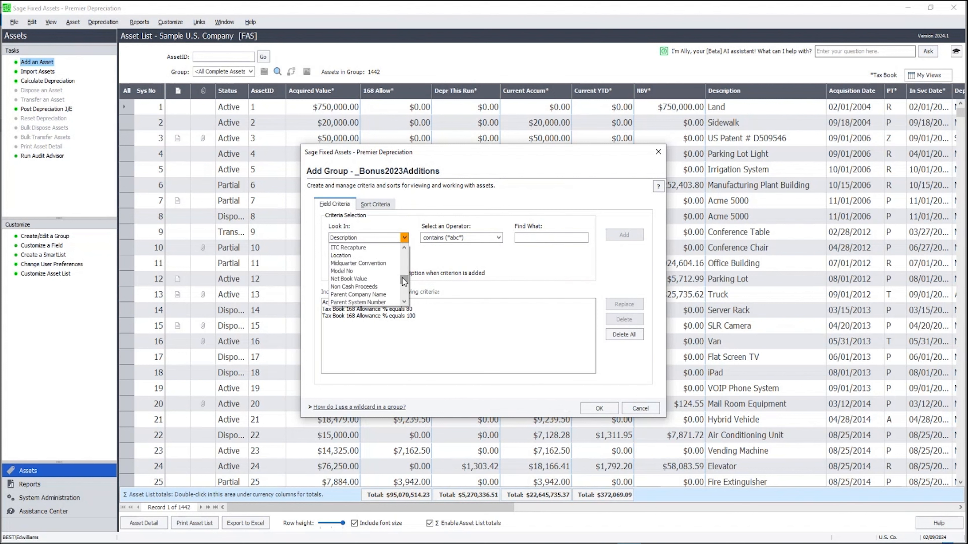
pyautogui.click(405, 302)
pyautogui.click(404, 302)
pyautogui.click(404, 302)
pyautogui.click(404, 301)
pyautogui.click(405, 302)
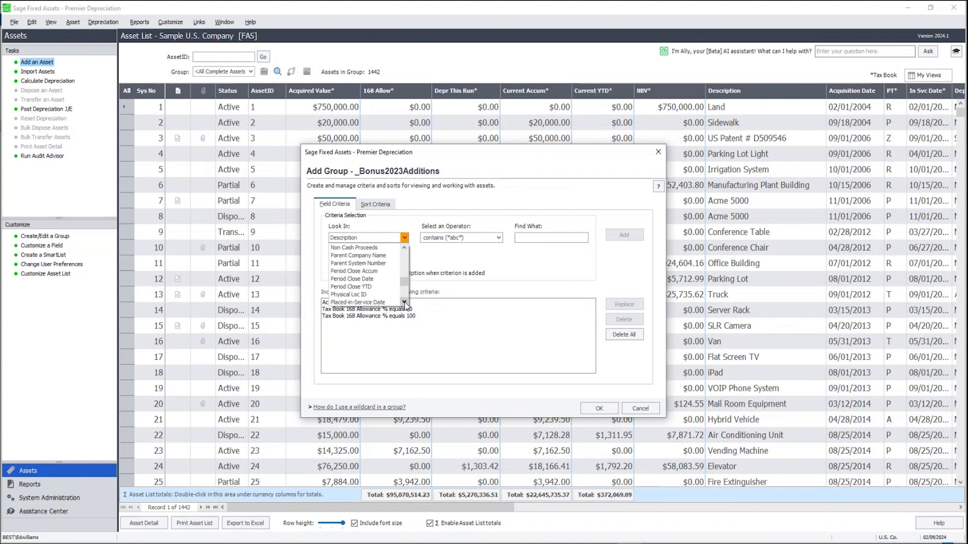
pyautogui.click(388, 300)
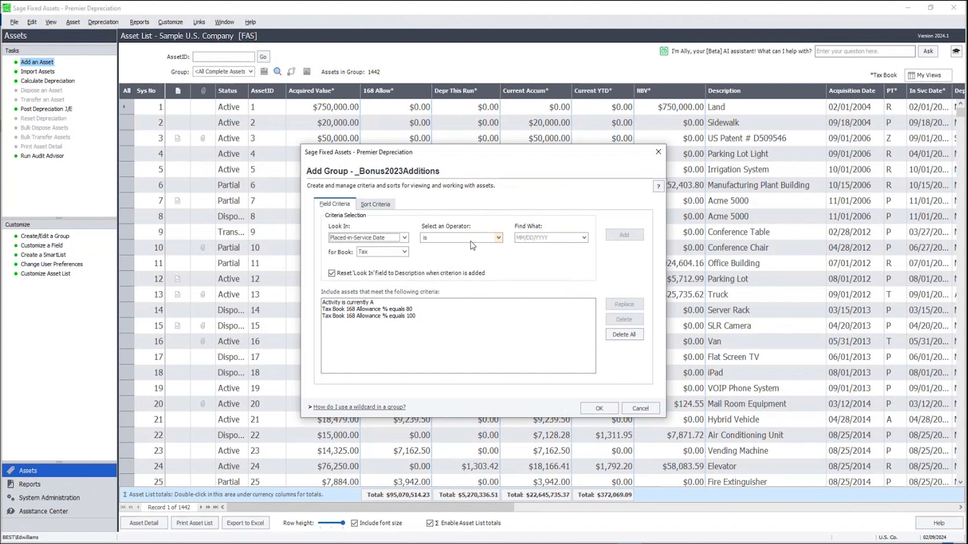
pyautogui.click(498, 238)
pyautogui.click(442, 279)
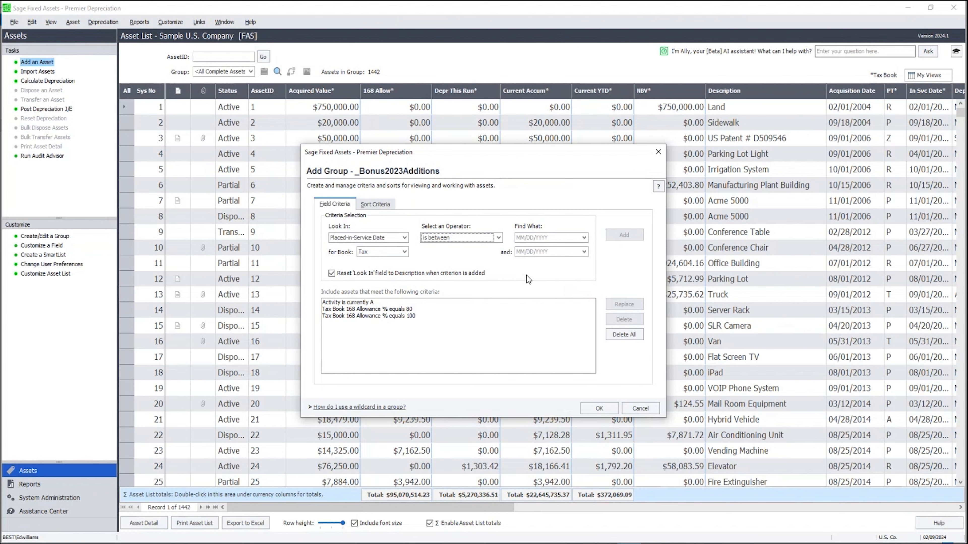
pyautogui.click(552, 237)
pyautogui.write('01/01/2023')
pyautogui.press('Tab')
pyautogui.write('12/')
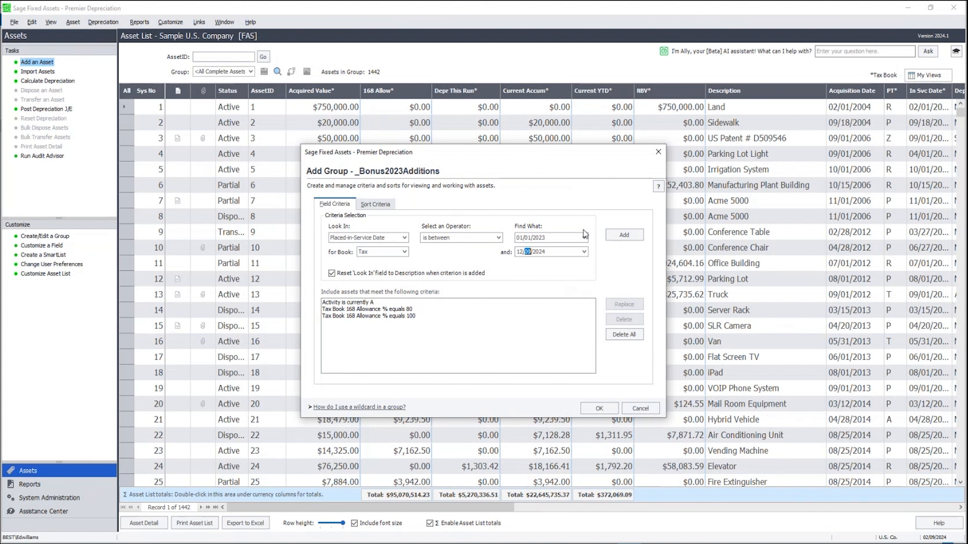
pyautogui.write('31/2023')
pyautogui.click(612, 235)
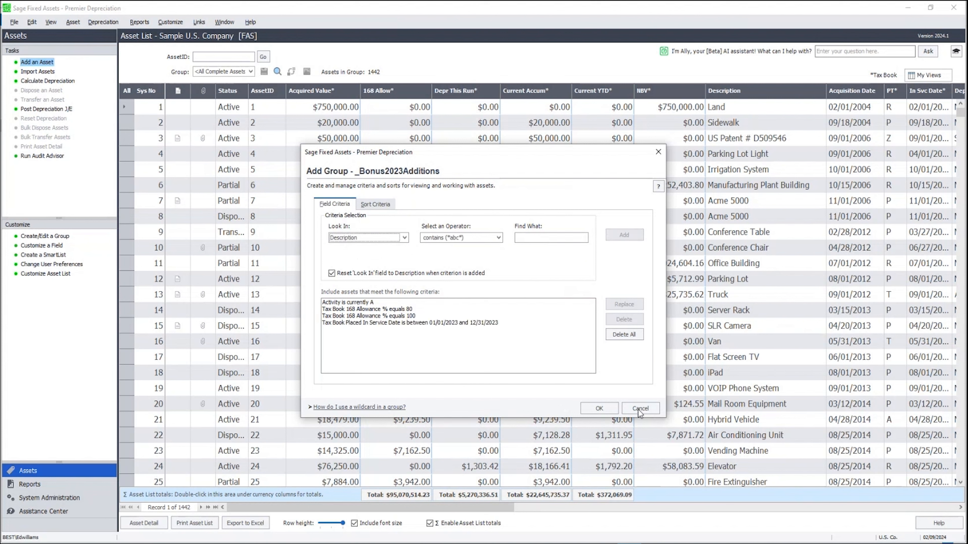
# Save the group and filter the asset list to the _Bonus2023Additions group
pyautogui.click(600, 412)
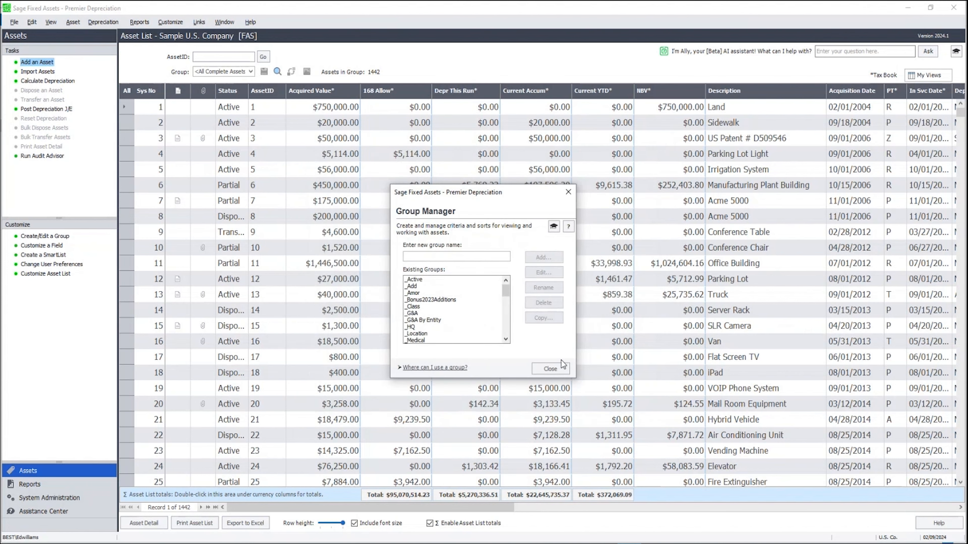
pyautogui.click(554, 367)
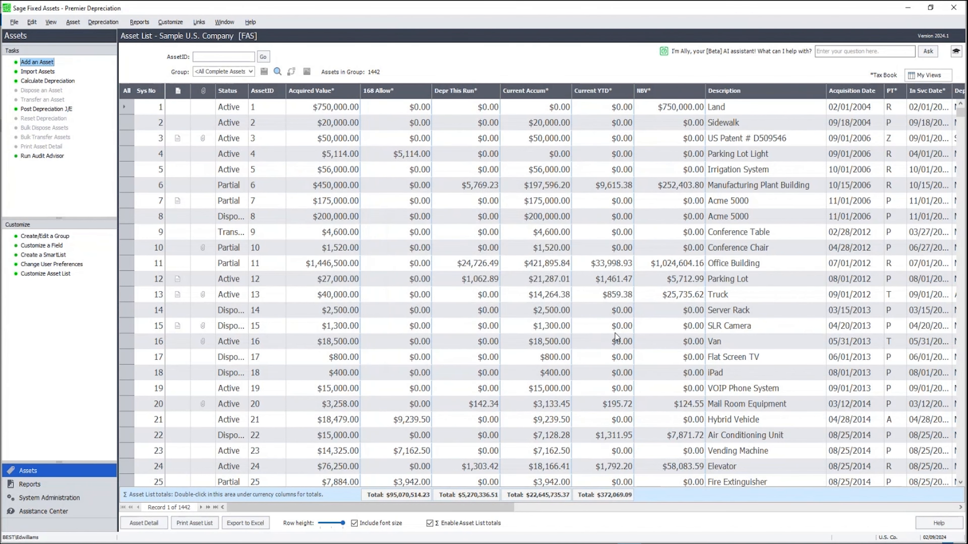
pyautogui.click(251, 72)
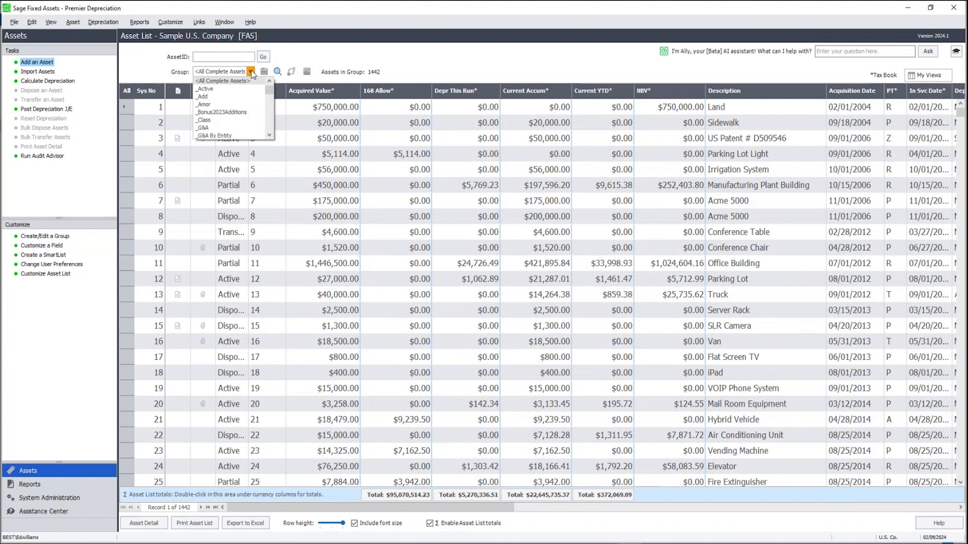
pyautogui.click(242, 112)
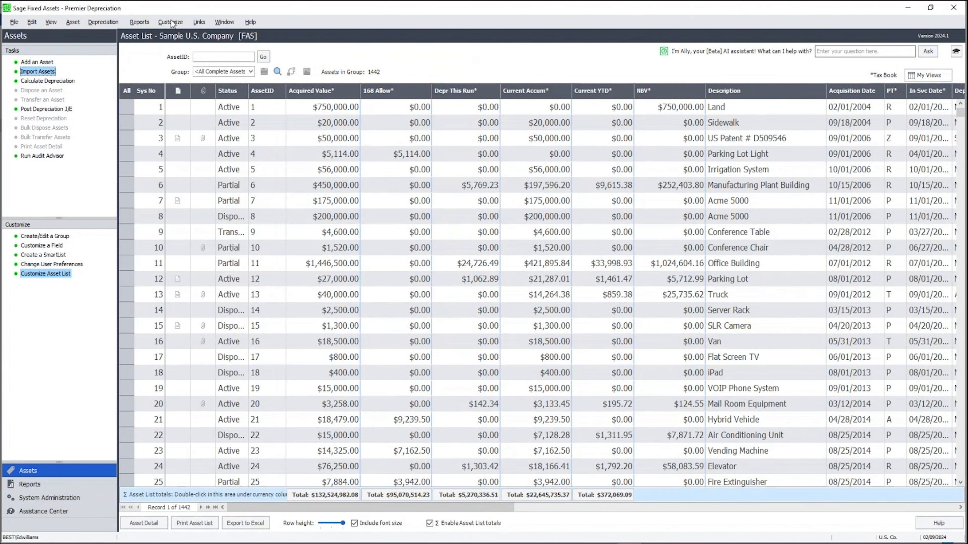
pyautogui.click(170, 21)
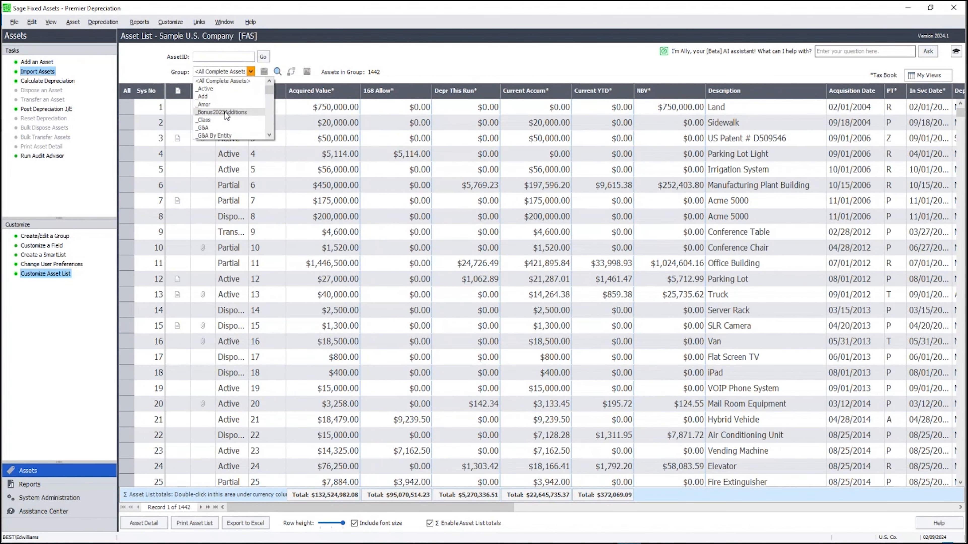
pyautogui.click(224, 111)
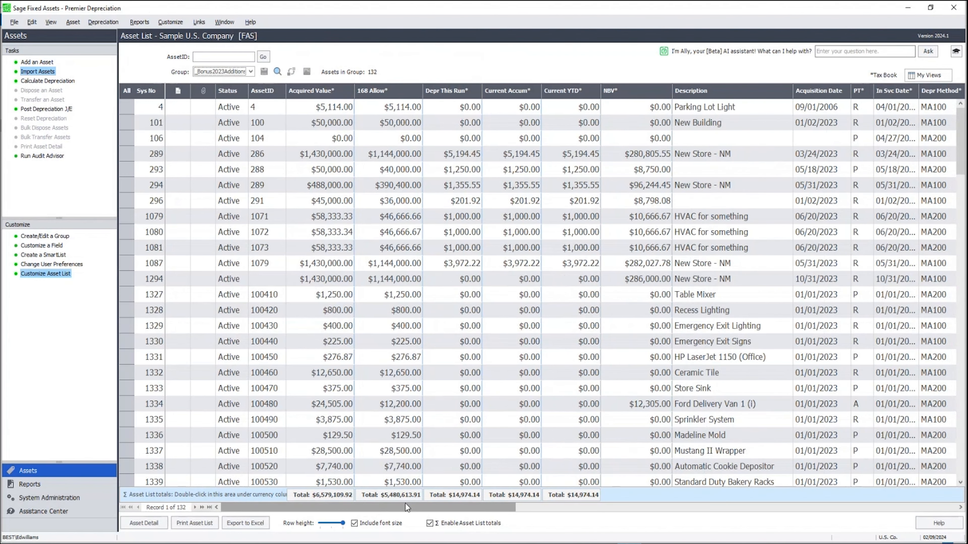
pyautogui.click(389, 108)
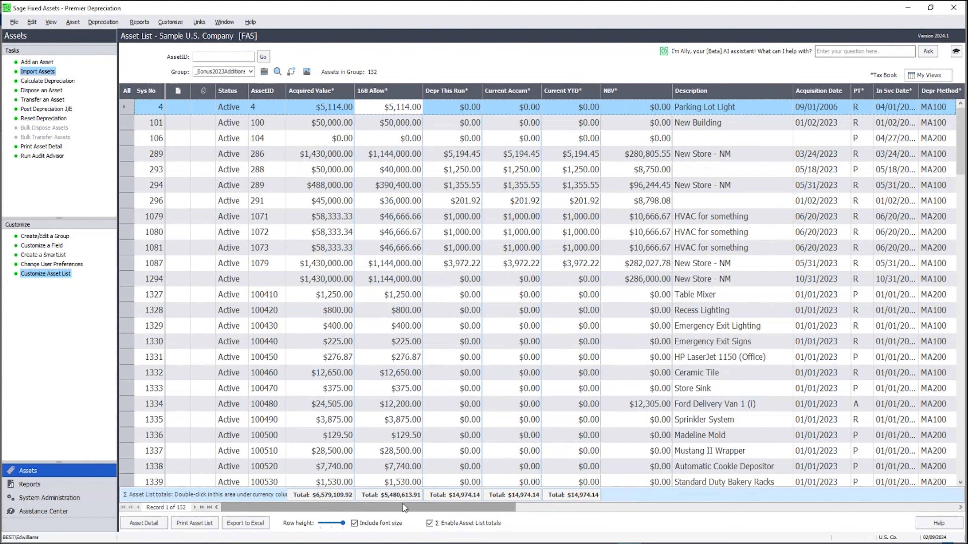
# Open the 168 Allowance Switch and choose the _Bonus2023Additions group with the Tax and AMT books
pyautogui.click(171, 22)
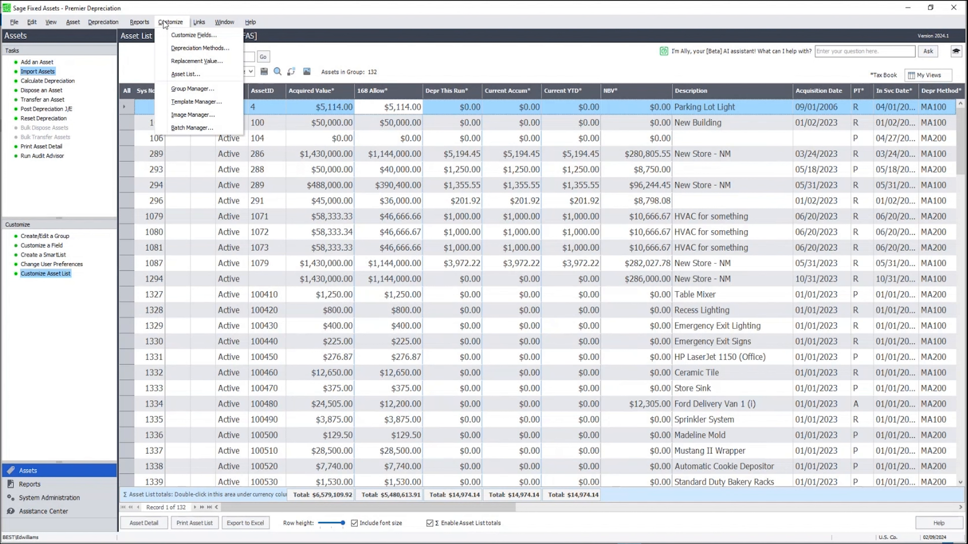
pyautogui.moveTo(117, 19)
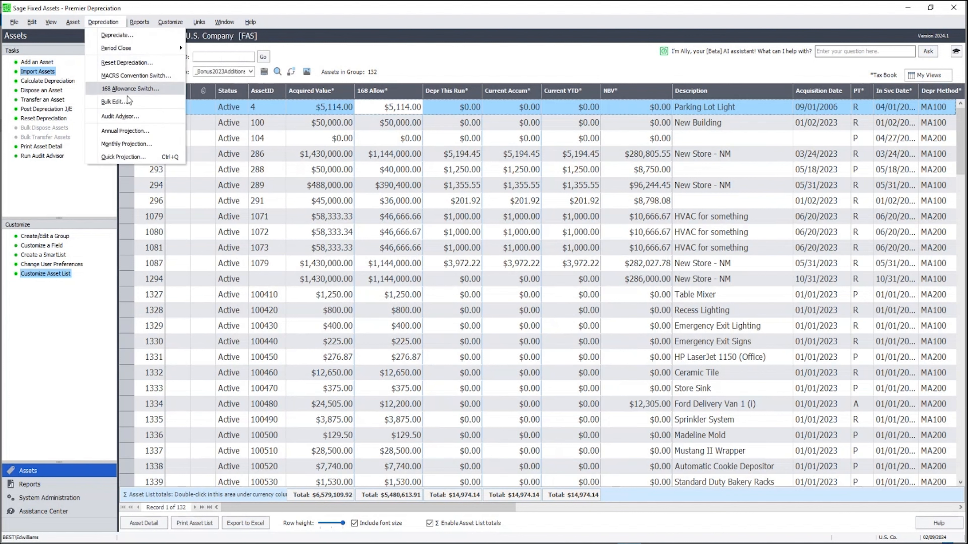
pyautogui.click(130, 89)
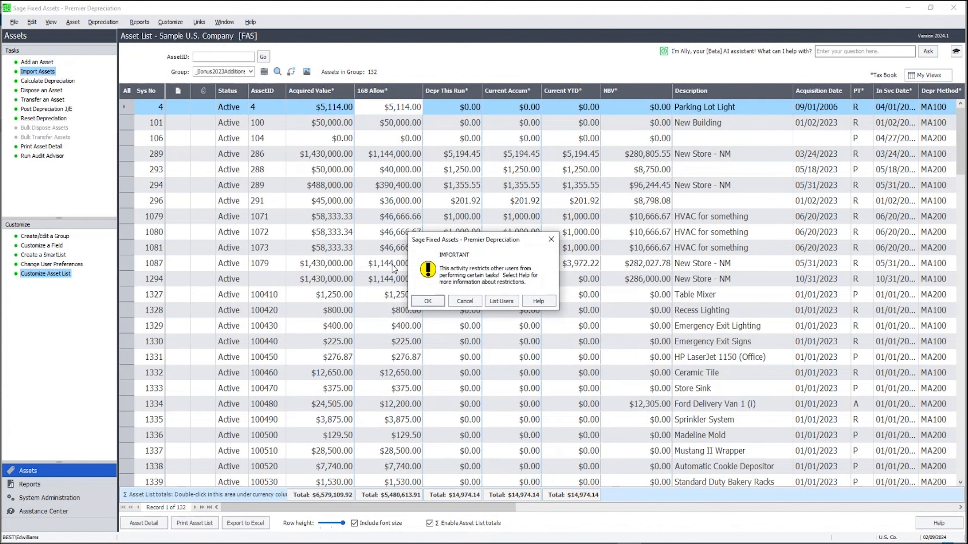
pyautogui.click(428, 302)
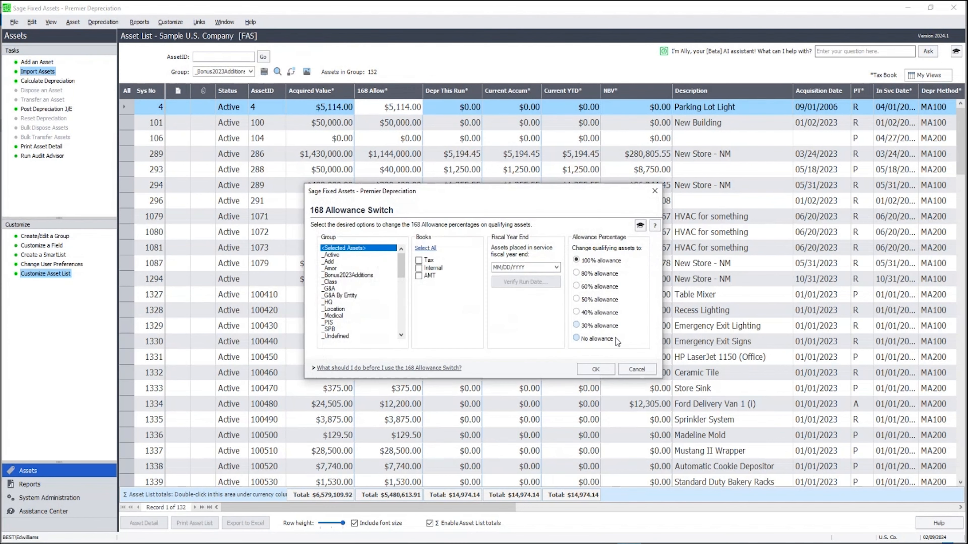
pyautogui.click(369, 274)
pyautogui.click(418, 260)
pyautogui.click(419, 275)
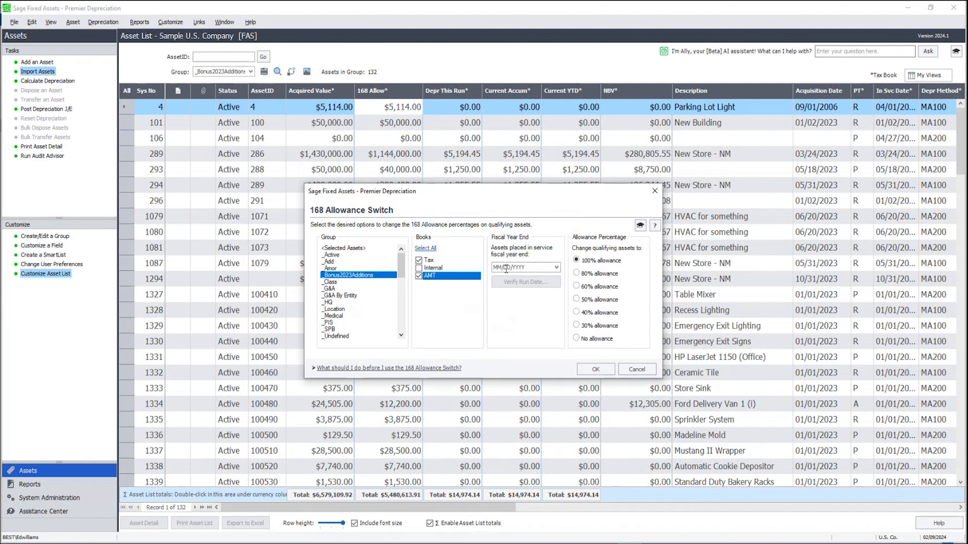
# Set the fiscal year end to 12/31/2023 and run the switch to 100% allowance, confirming all prompts
pyautogui.click(506, 269)
pyautogui.write('12/31/2')
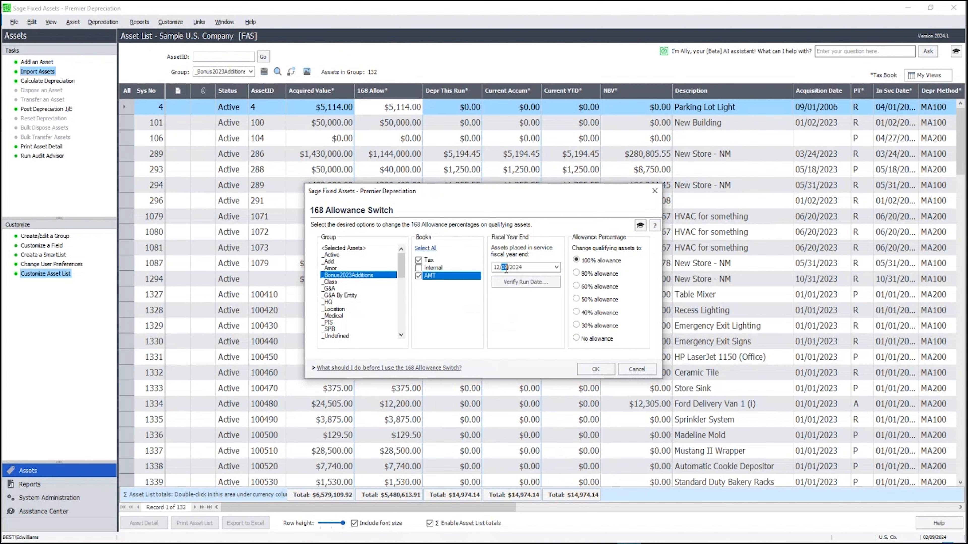
pyautogui.write('023')
pyautogui.click(611, 370)
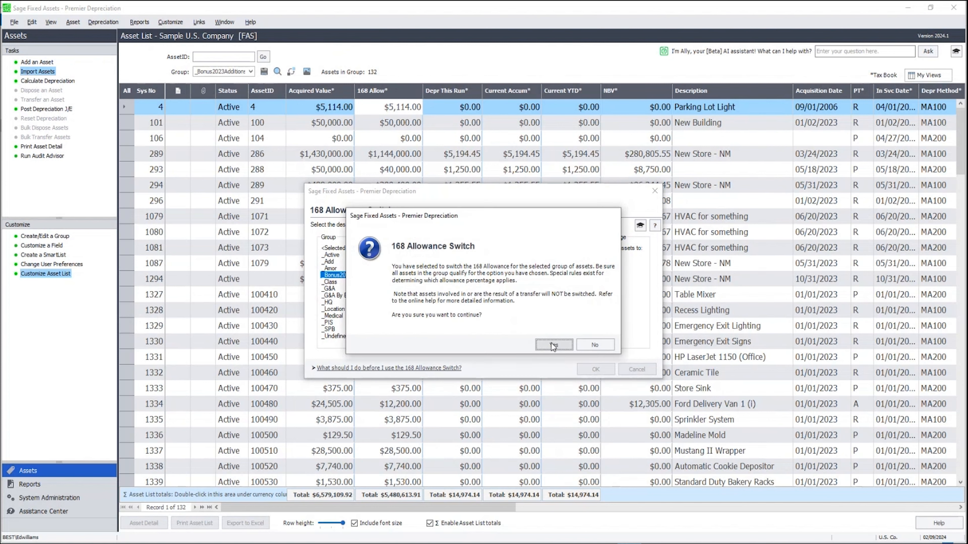
pyautogui.click(553, 344)
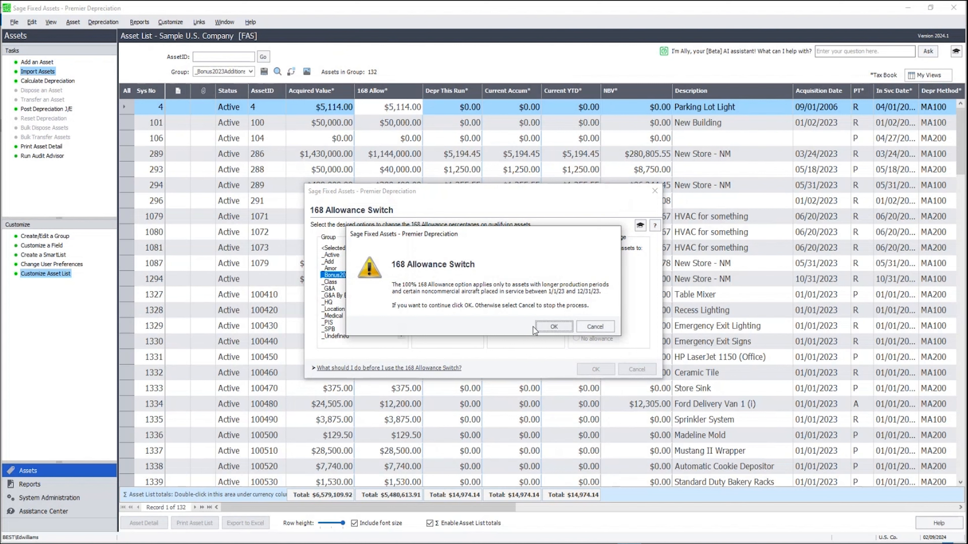
pyautogui.click(555, 326)
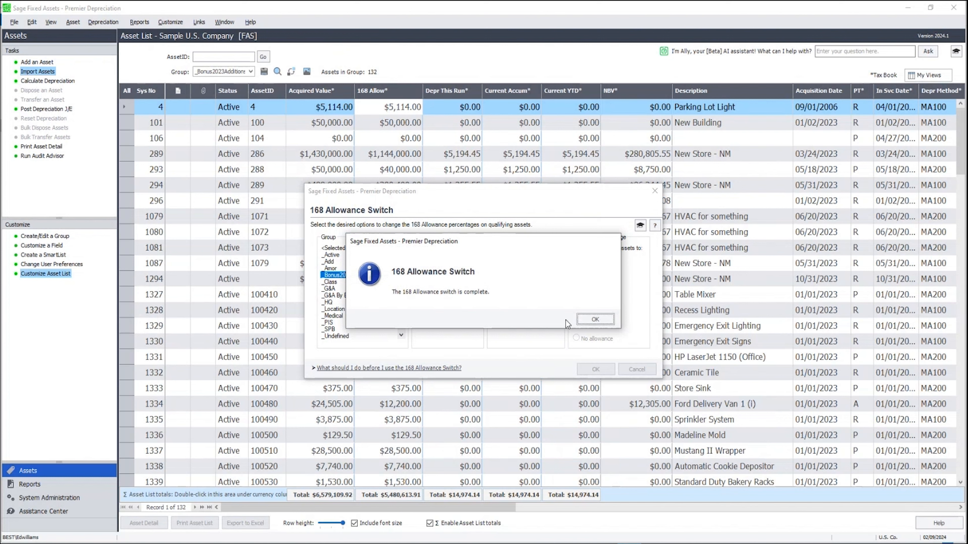
pyautogui.click(593, 318)
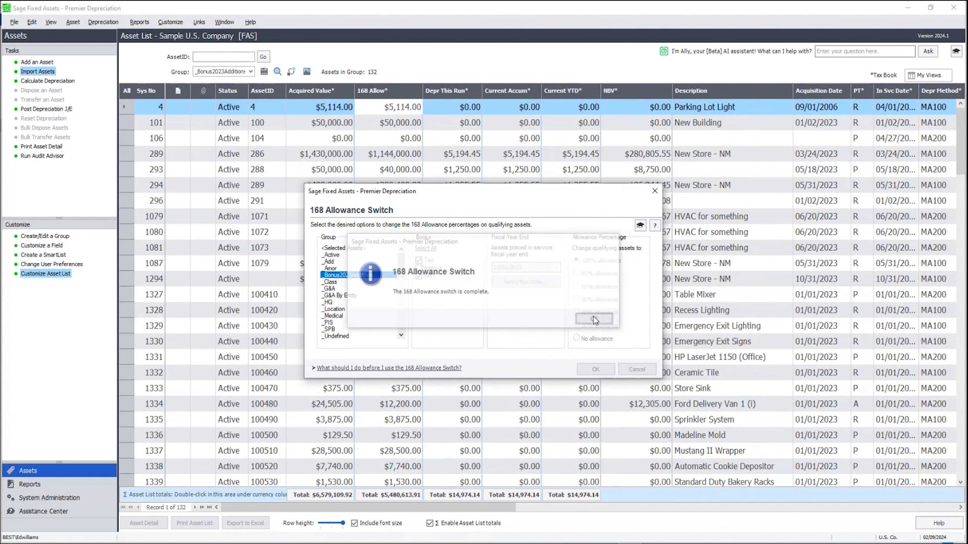